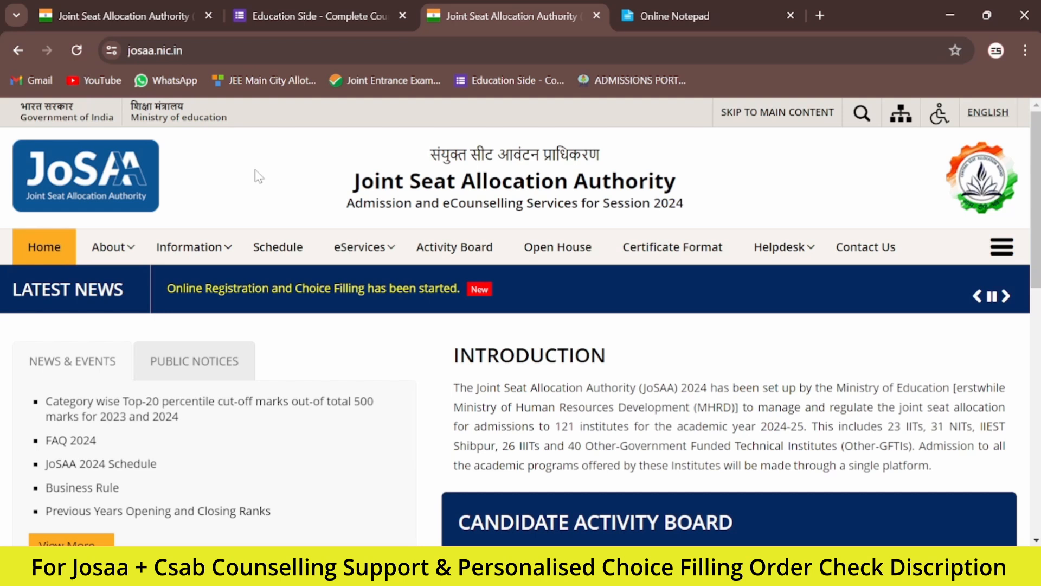
Step: Open Online Registration and Choice Filling from the Candidate Activity Board and start a new candidate registration
left_click(168, 51)
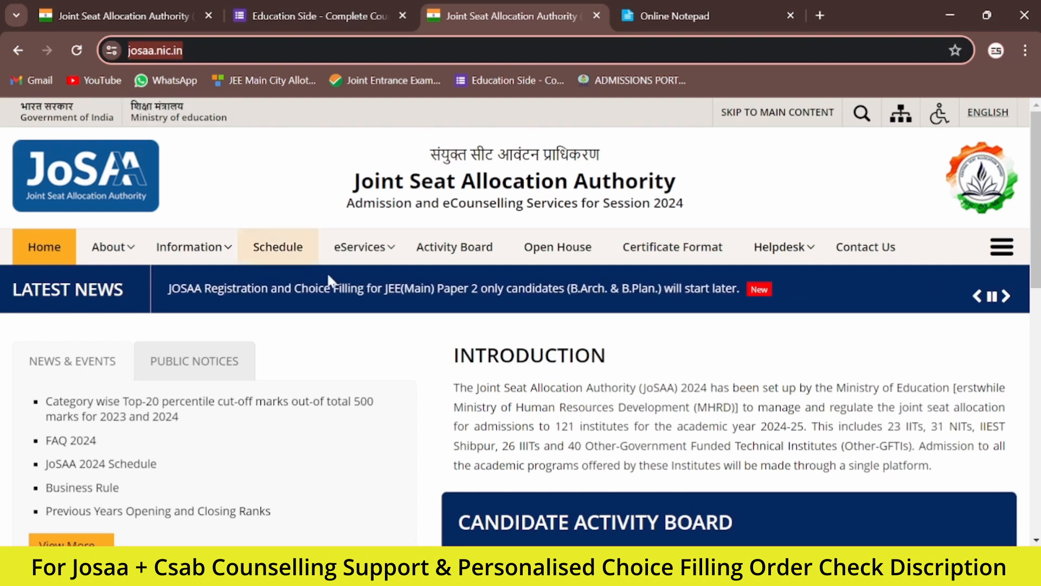
left_click(434, 365)
scroll(435, 364, "down", 2)
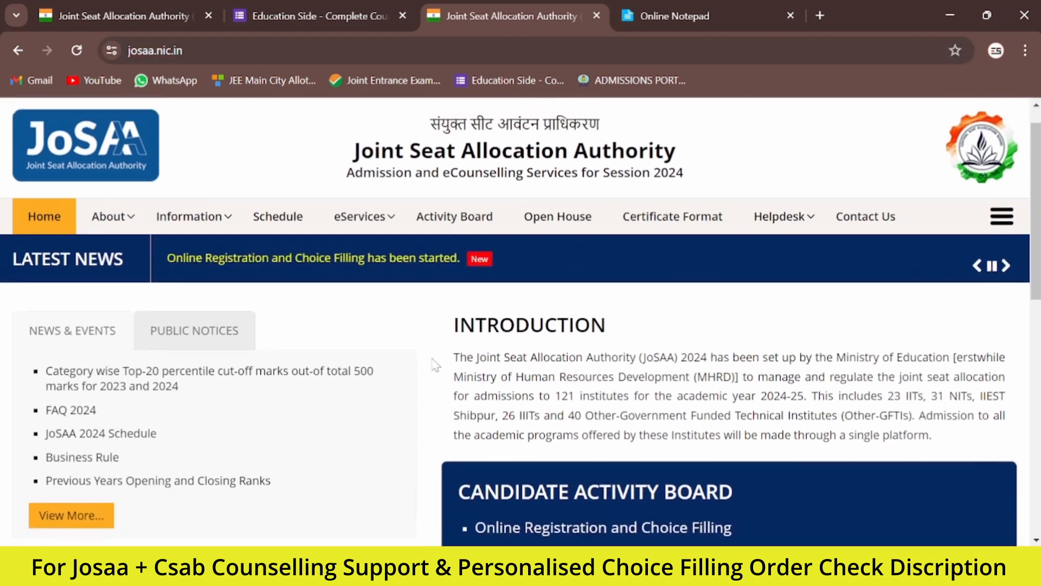
scroll(435, 364, "down", 1)
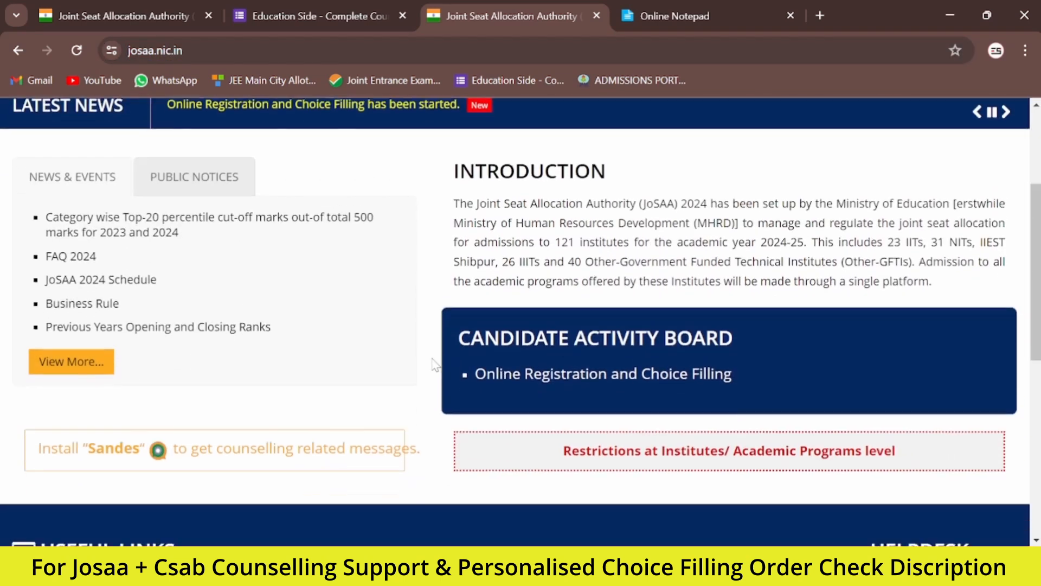
left_click(588, 383)
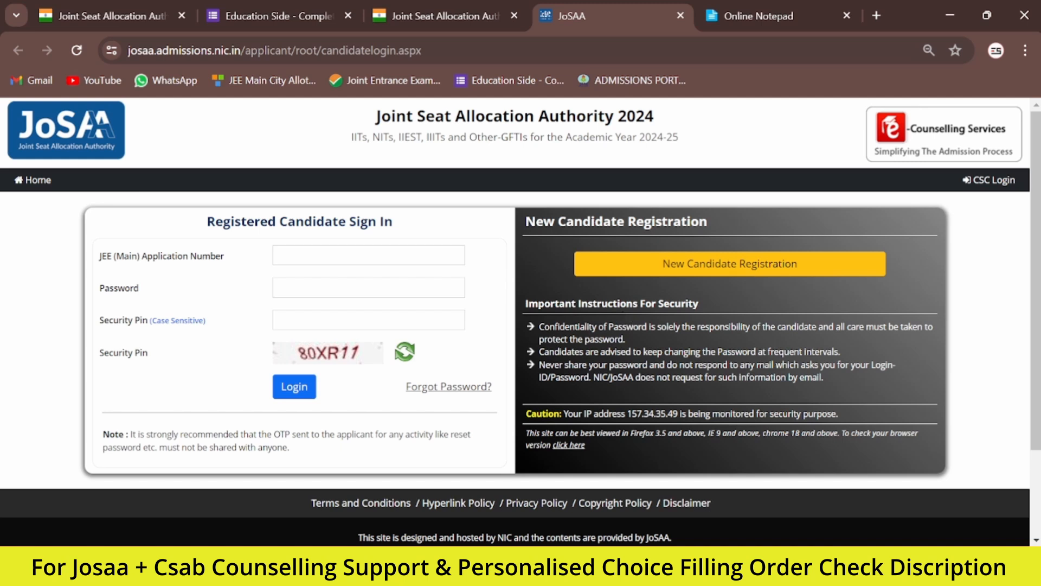
left_click(736, 271)
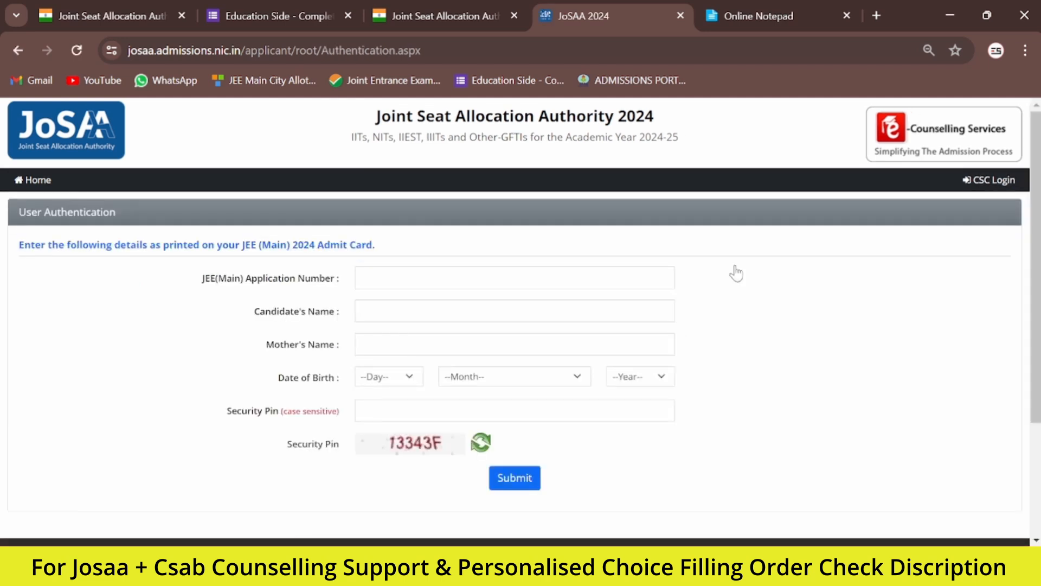
Step: Authenticate the candidate by submitting the application number, candidate's name, mother's name, date of birth, security pin and the OTP
left_click_drag(19, 212, 116, 213)
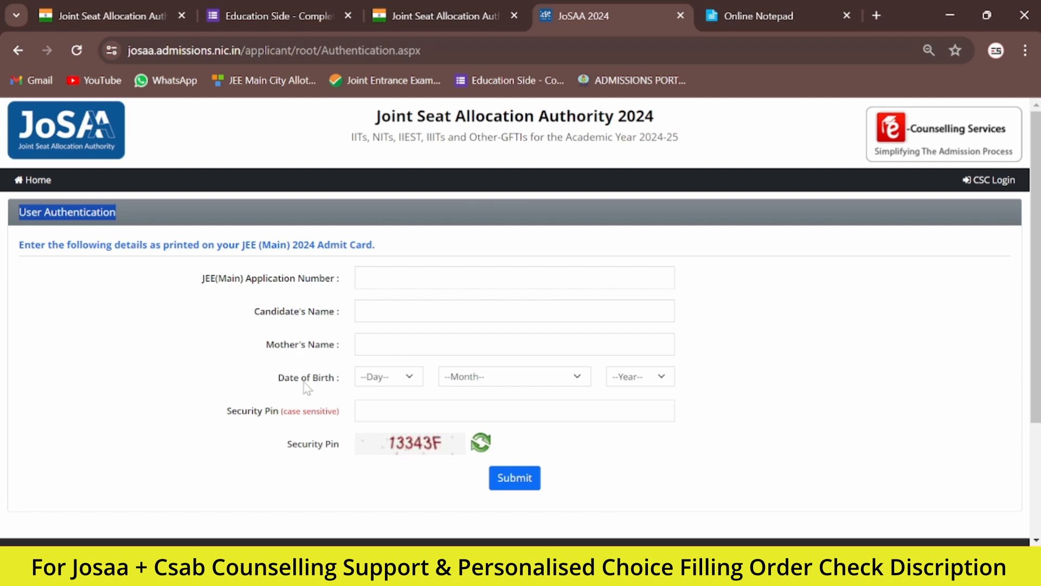
left_click_drag(393, 441, 434, 440)
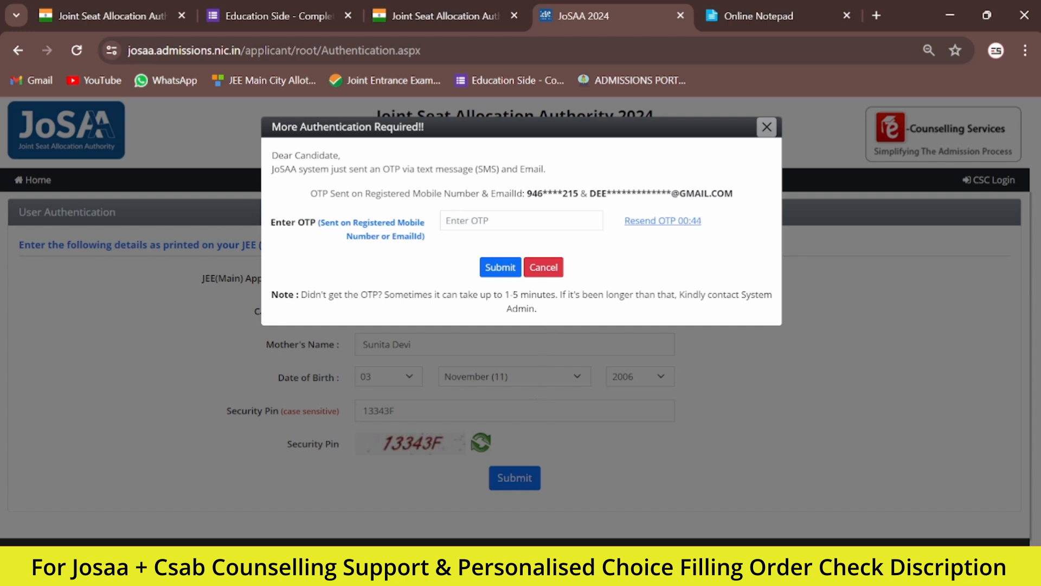
left_click(515, 221)
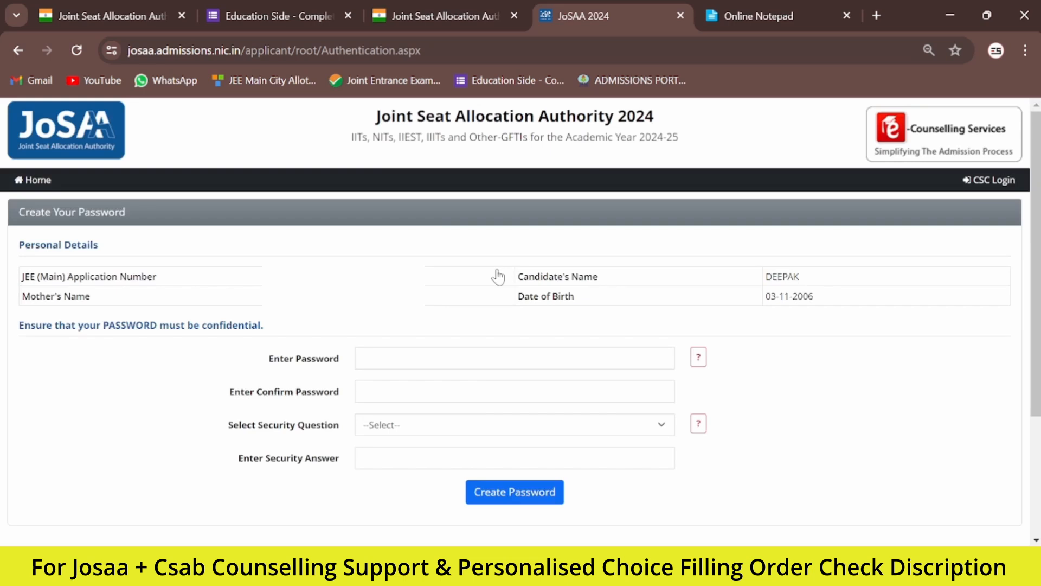
Step: Create and confirm the account password with the security question "Which is your favourite book ?" and its answer, and continue to the sign-in page
left_click(482, 358)
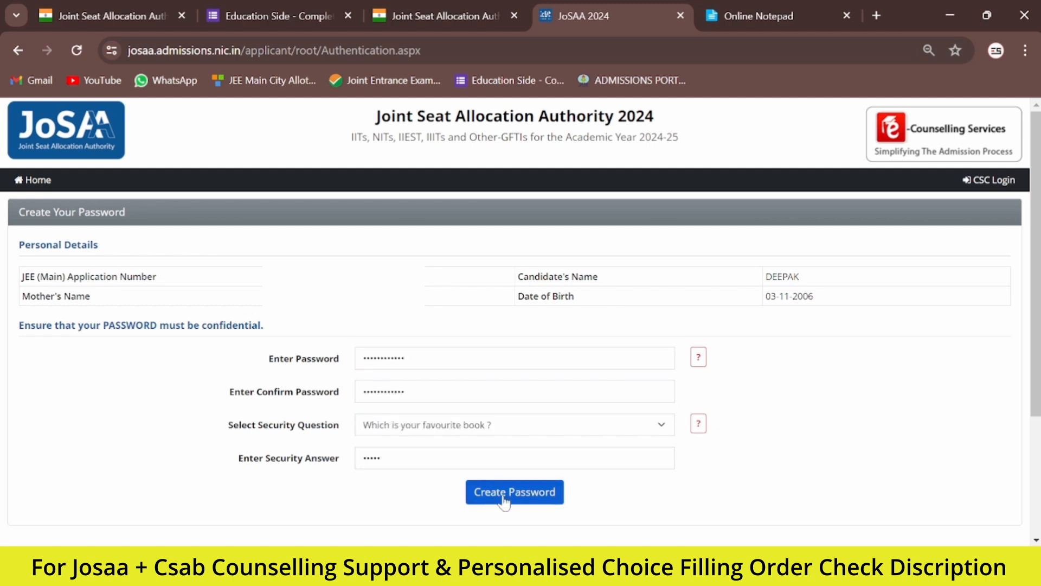
left_click(503, 499)
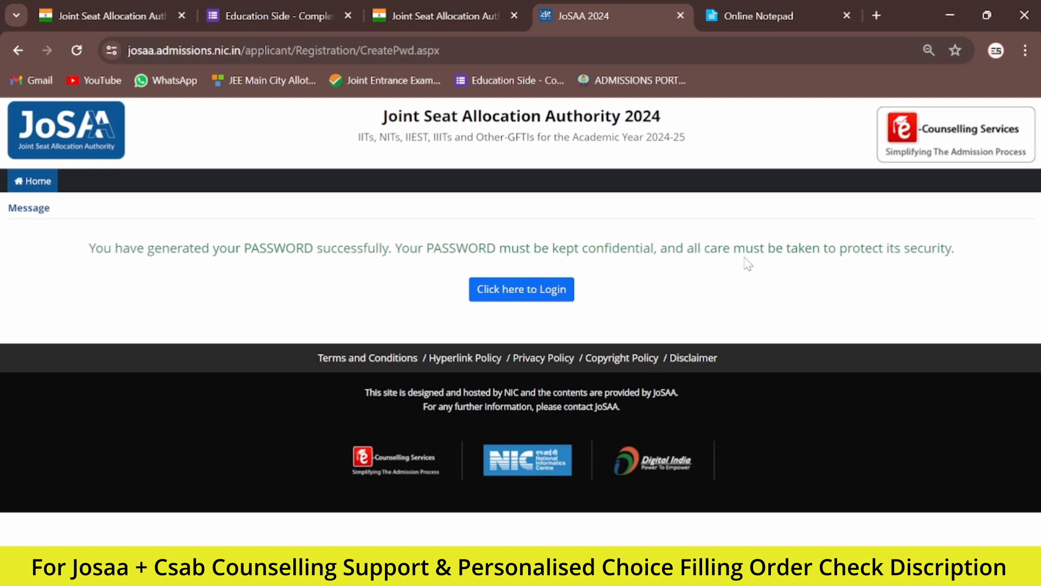
left_click(524, 293)
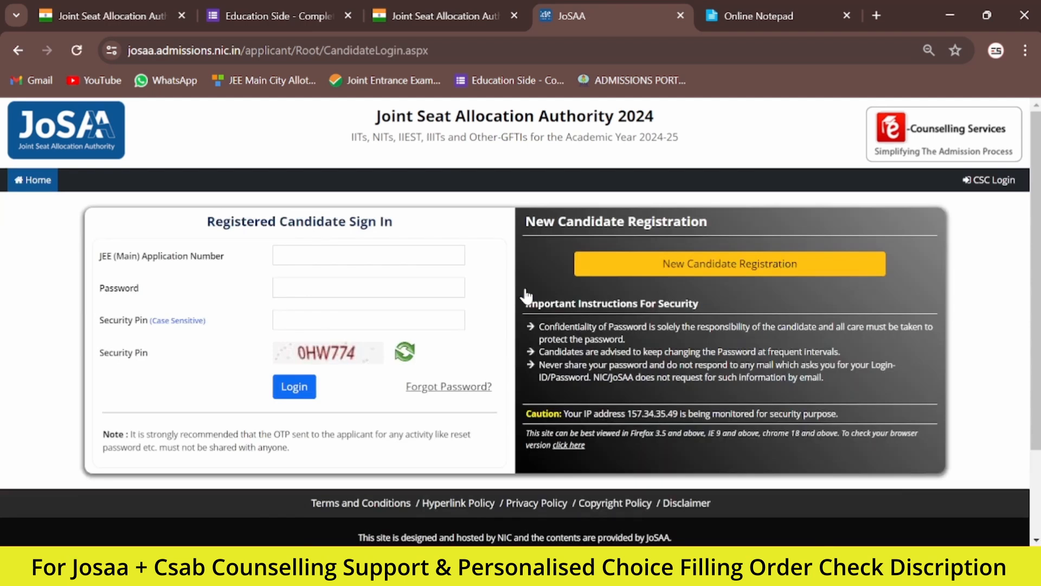
Step: Sign in as the registered candidate with the application number, password and security pin, and submit the OTP
left_click(369, 255)
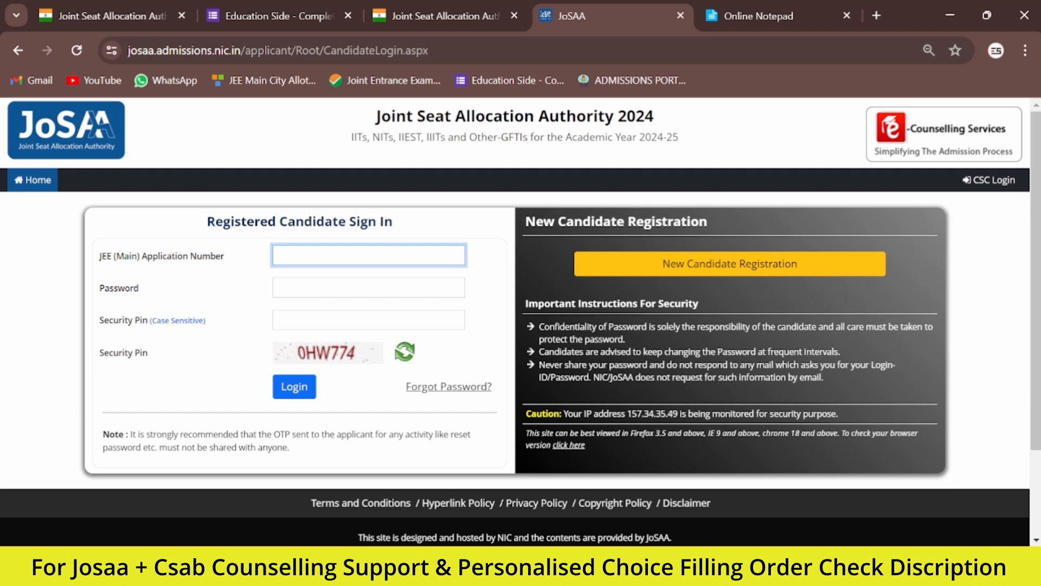
left_click(291, 386)
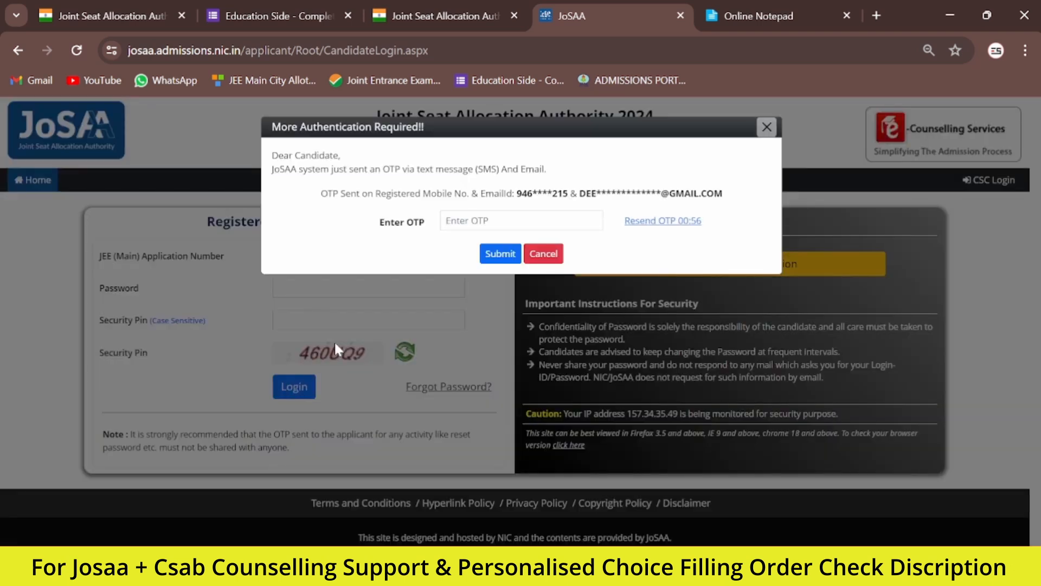
left_click(474, 217)
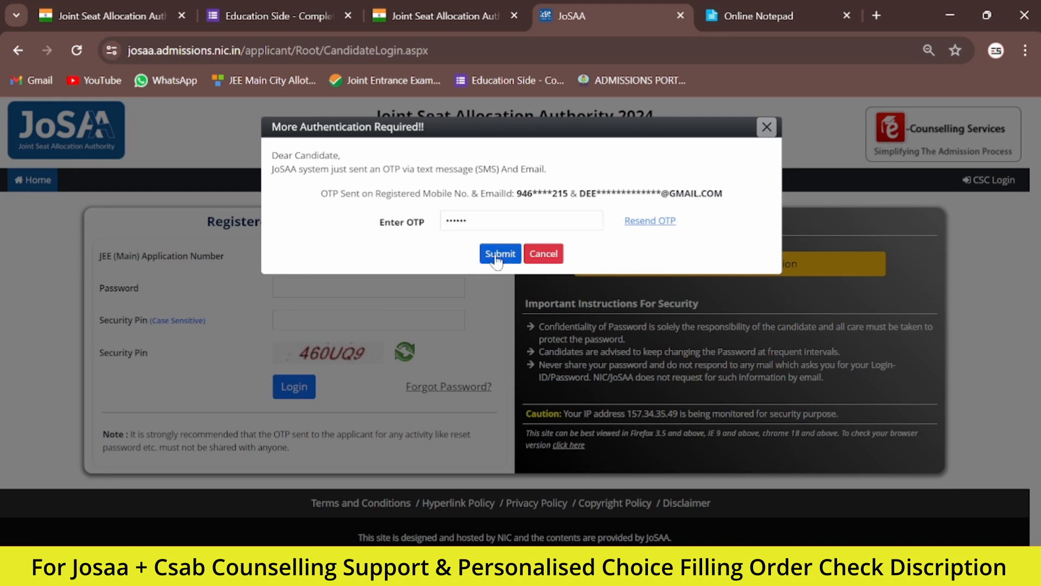
left_click(497, 259)
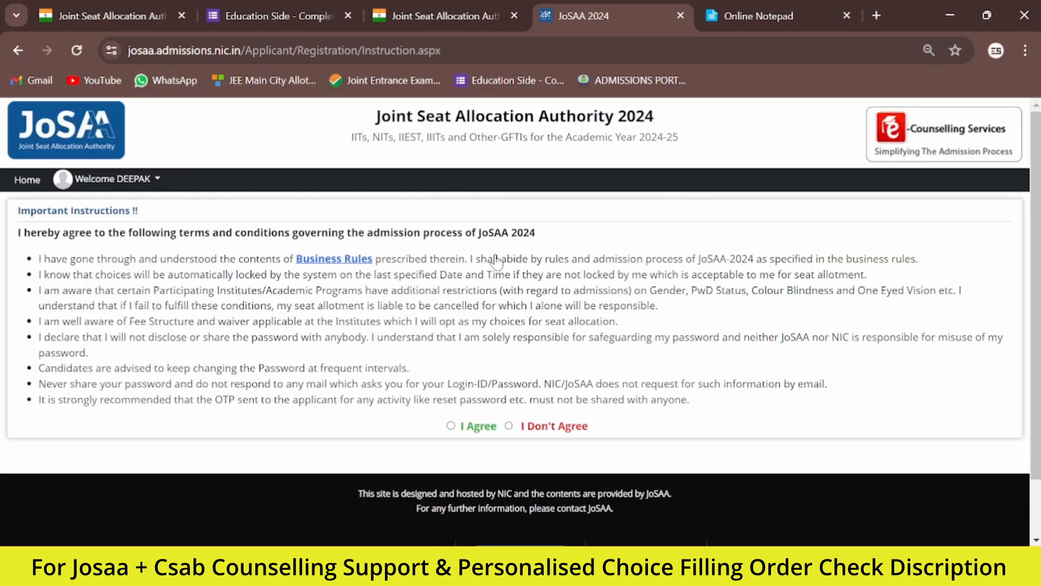
Step: Agree to the JoSAA 2024 terms and conditions and proceed to the registration page
left_click(450, 426)
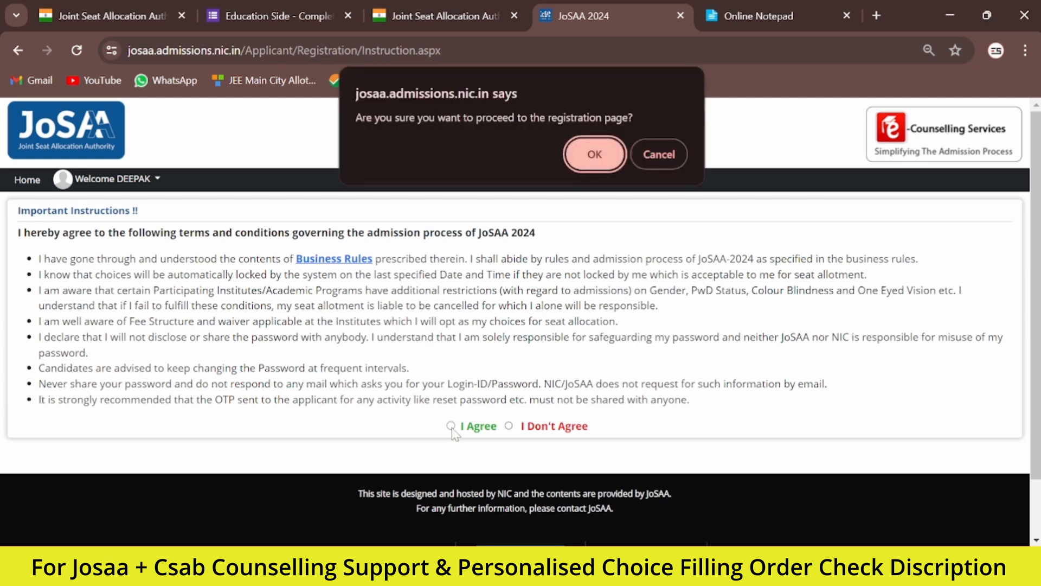
left_click(580, 154)
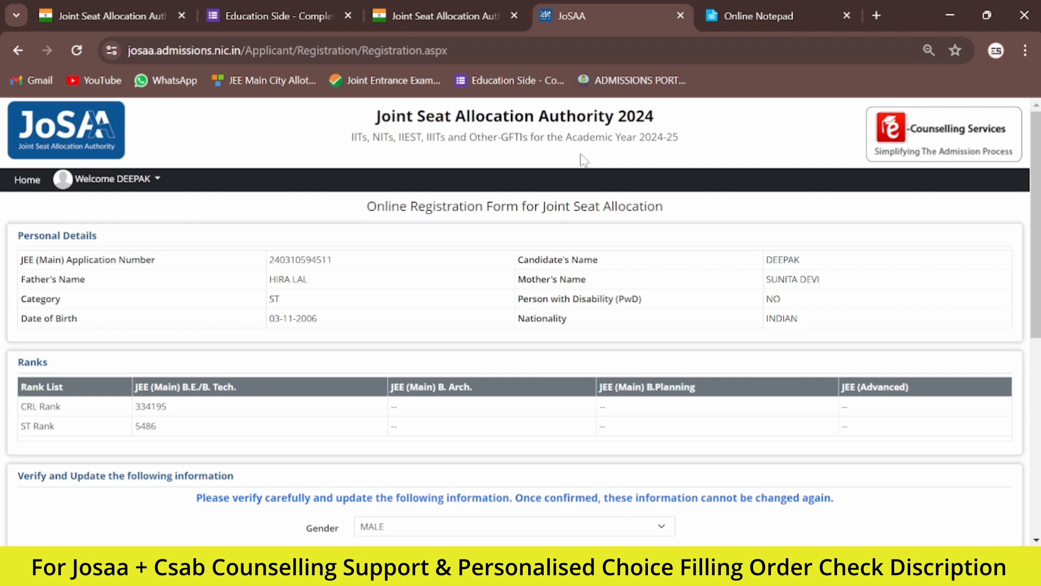
Step: Set the passing place of Class XII to WITHIN INDIA in the registration form
scroll(449, 326, "down", 3)
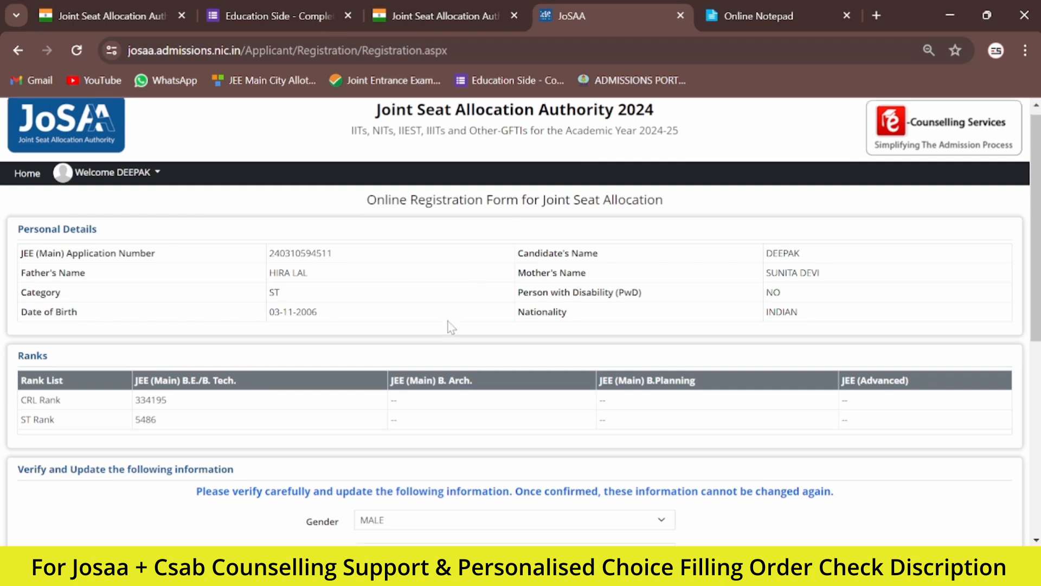
scroll(449, 326, "down", 2)
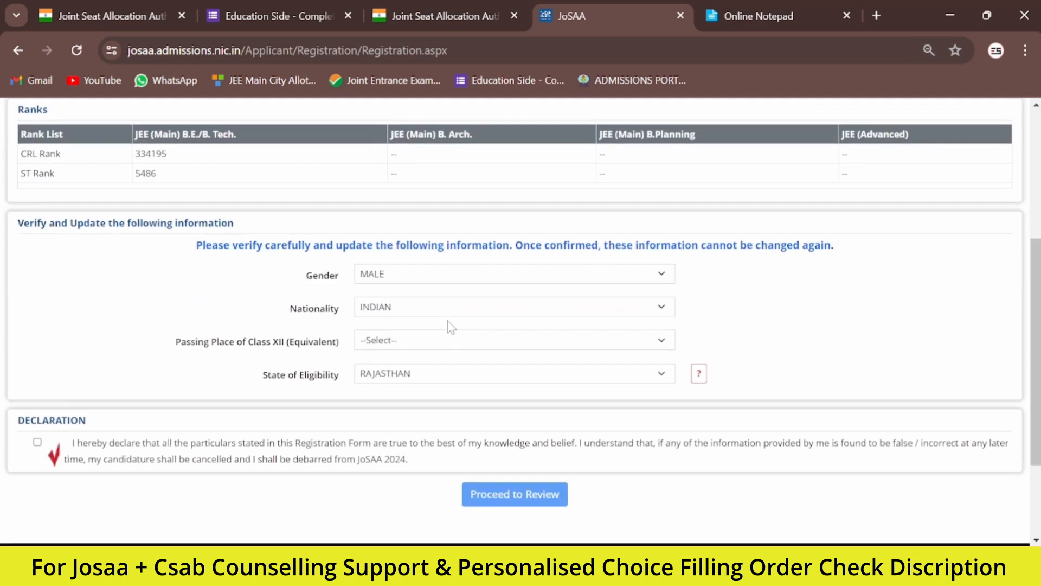
left_click(423, 342)
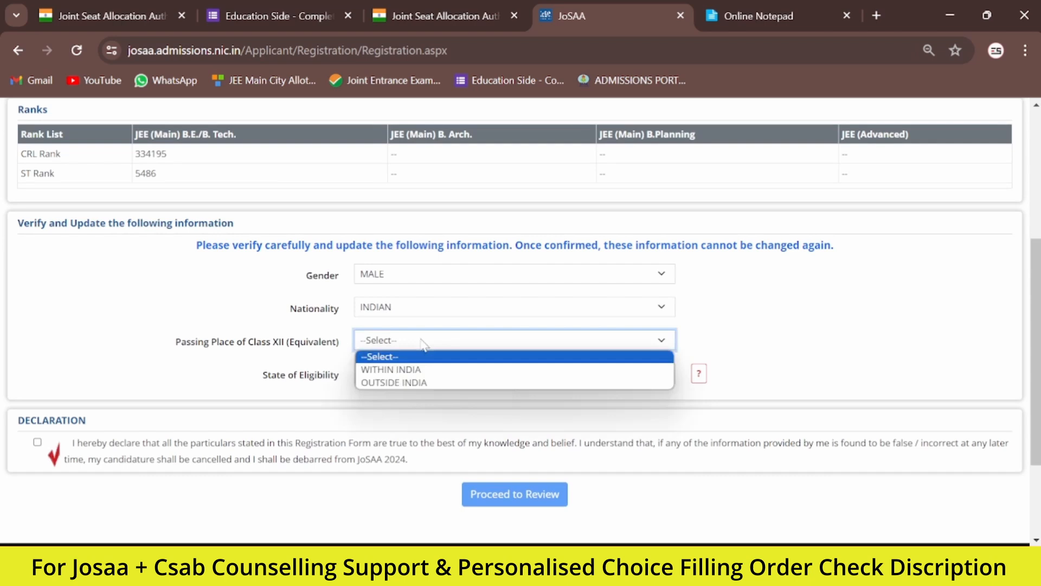
left_click(404, 370)
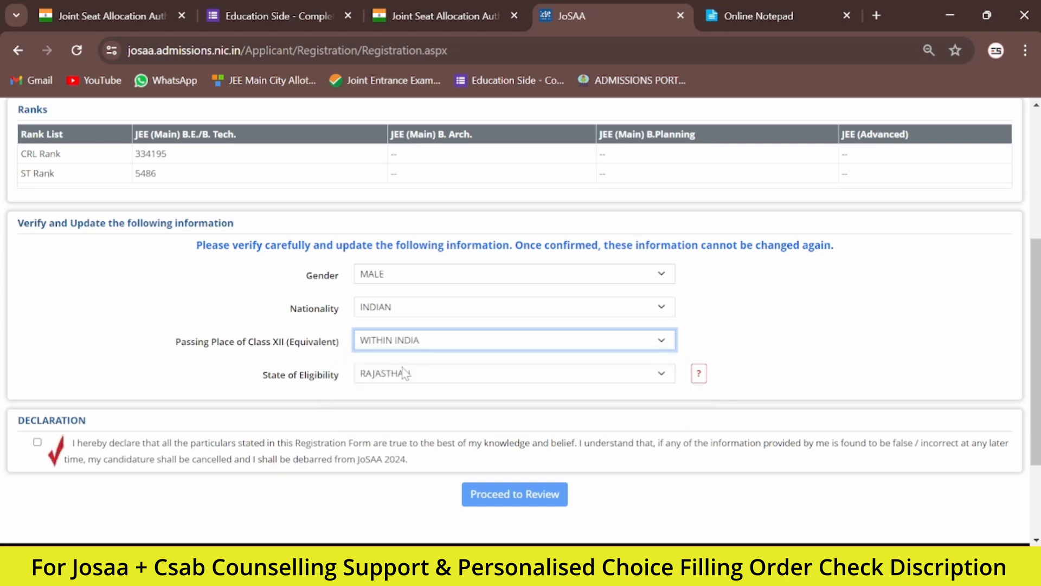
Step: Check the state of eligibility, gender and nationality selections in the registration form
left_click(430, 377)
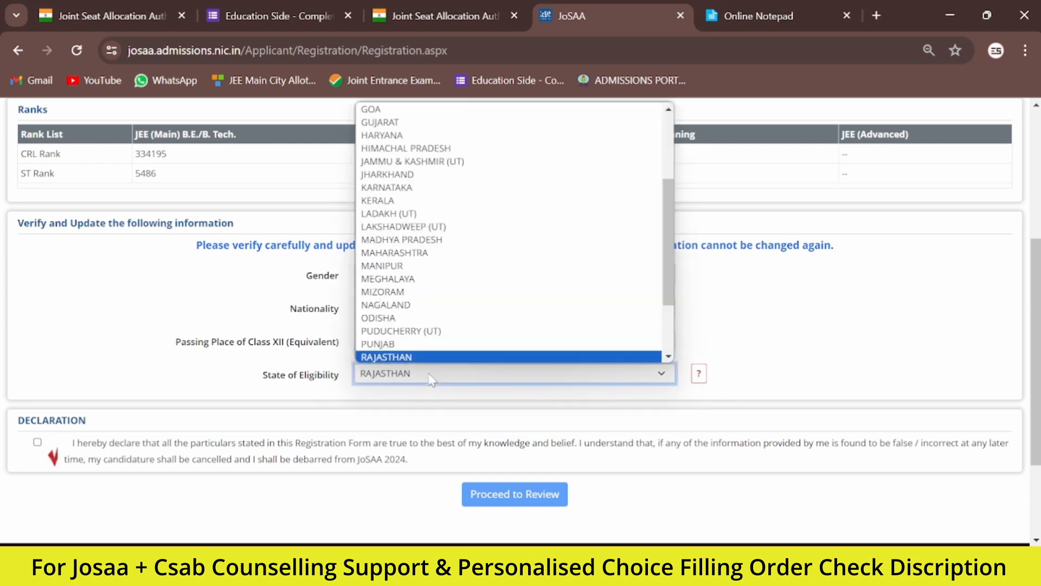
left_click(431, 379)
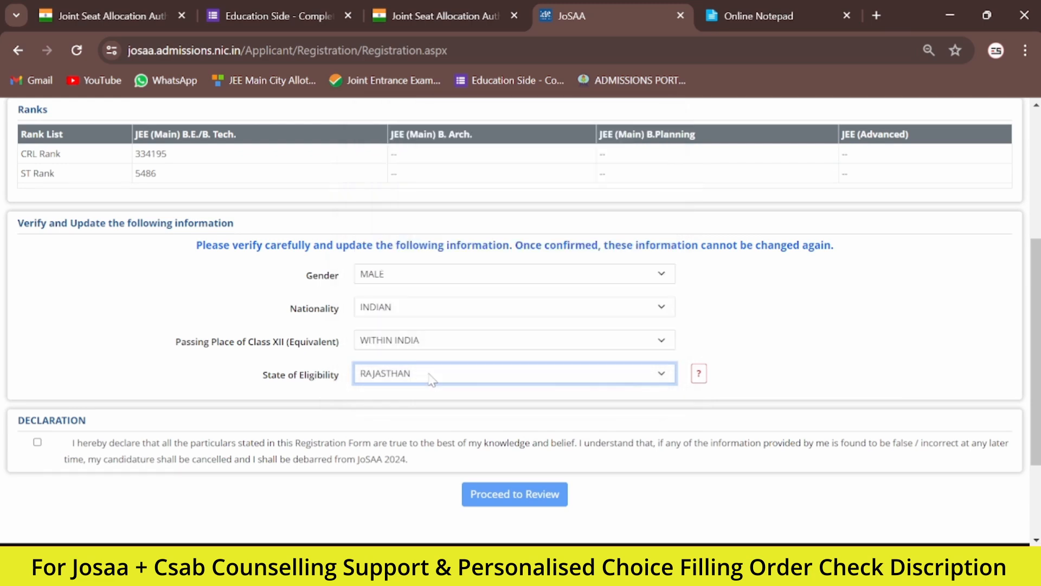
left_click(409, 275)
left_click(408, 274)
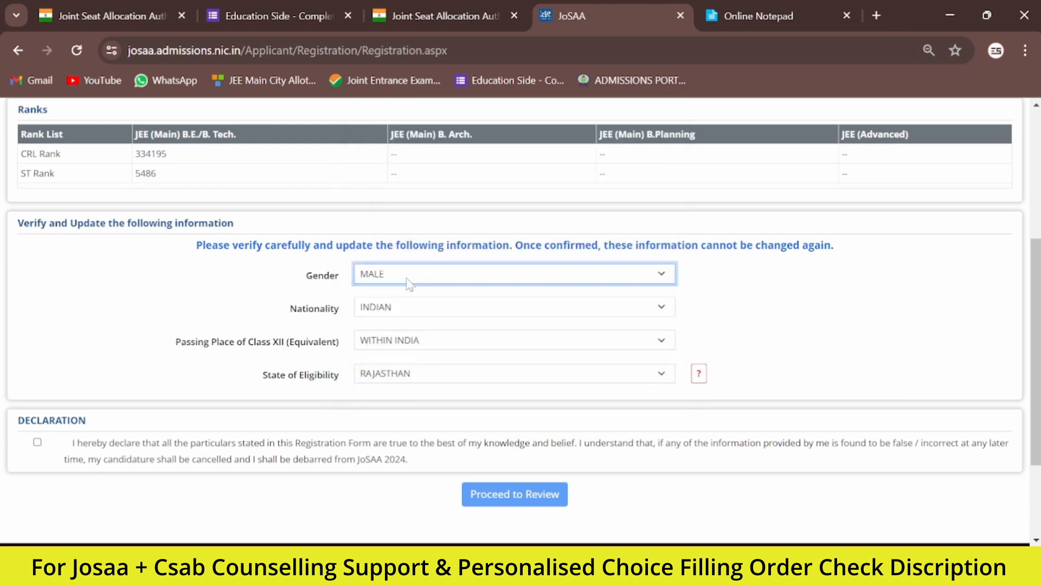
left_click(407, 308)
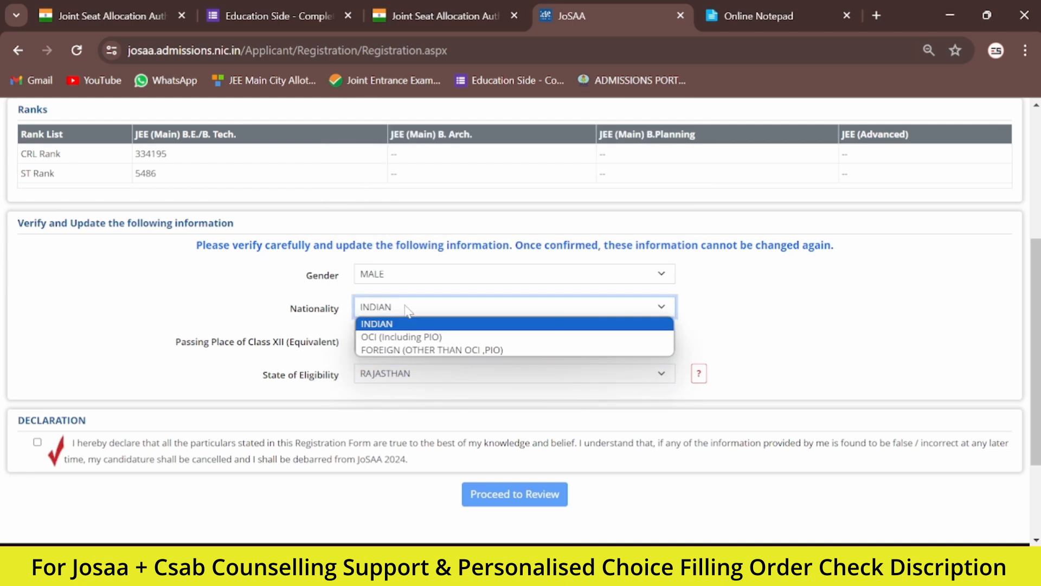
left_click(207, 303)
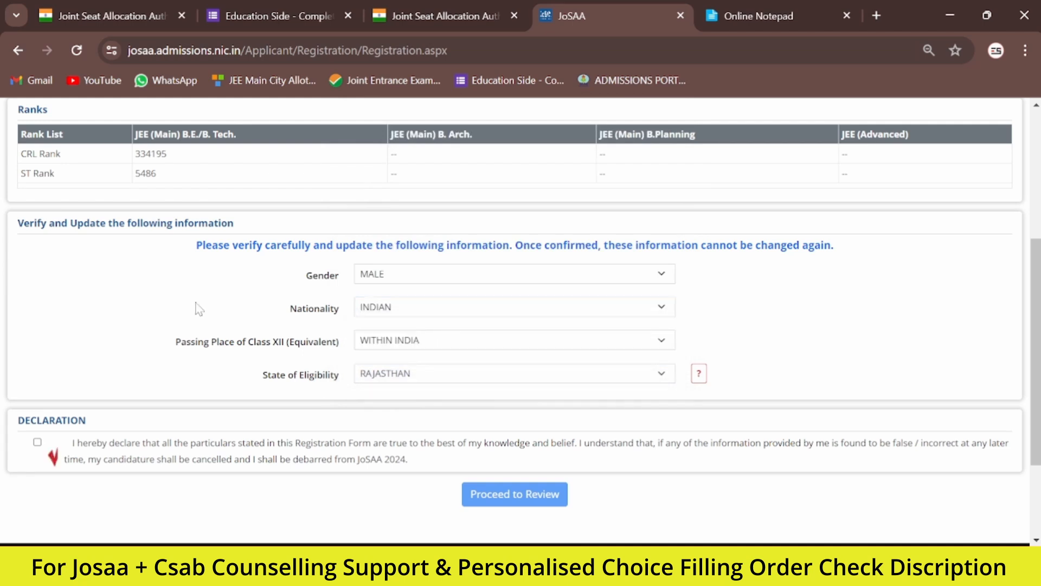
Step: Accept the registration form's declaration, then review the entered details and confirm the registration
left_click(37, 442)
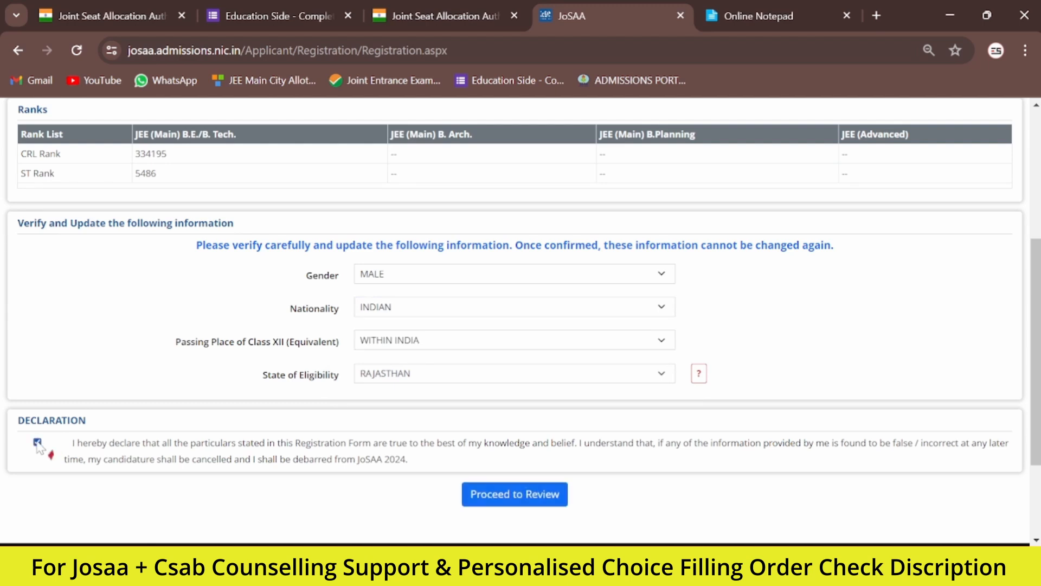
left_click(502, 494)
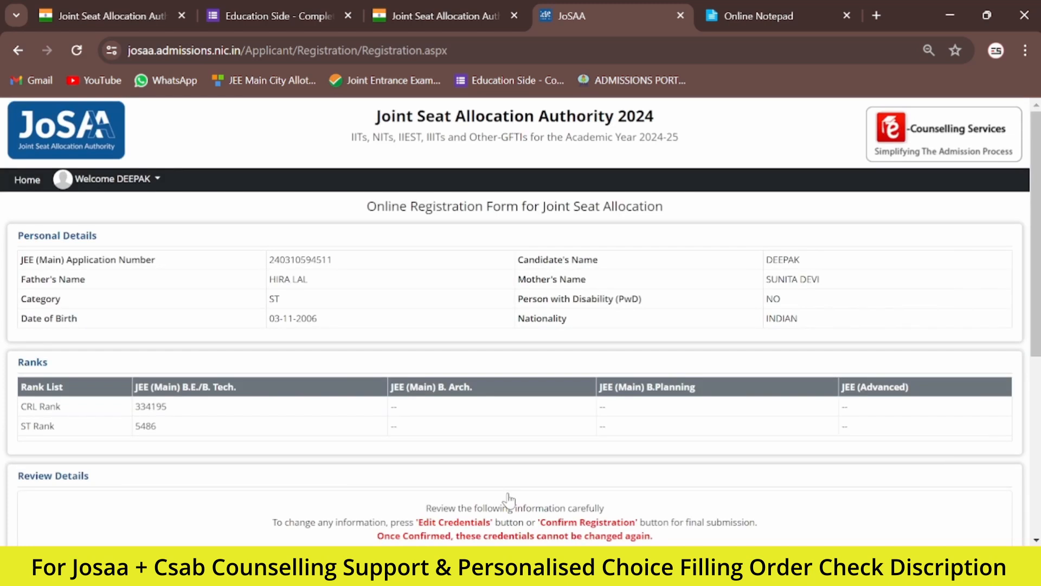
scroll(508, 498, "down", 4)
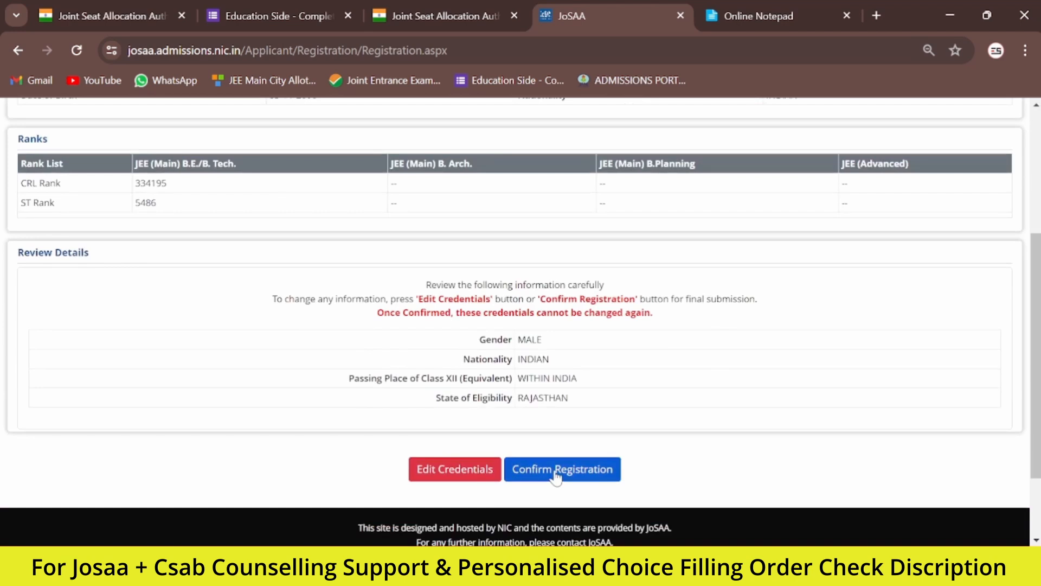
left_click(557, 477)
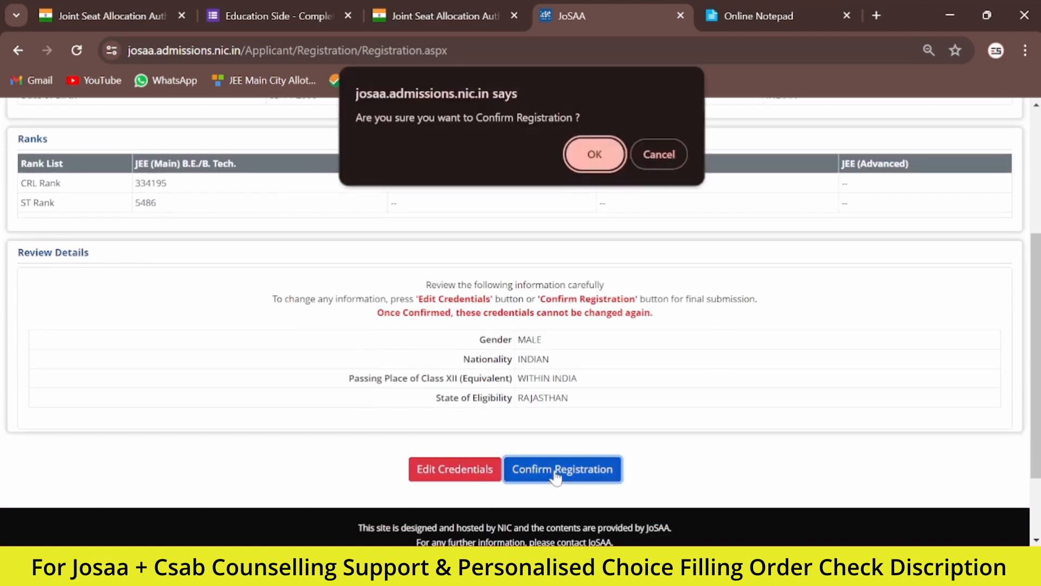
left_click(595, 155)
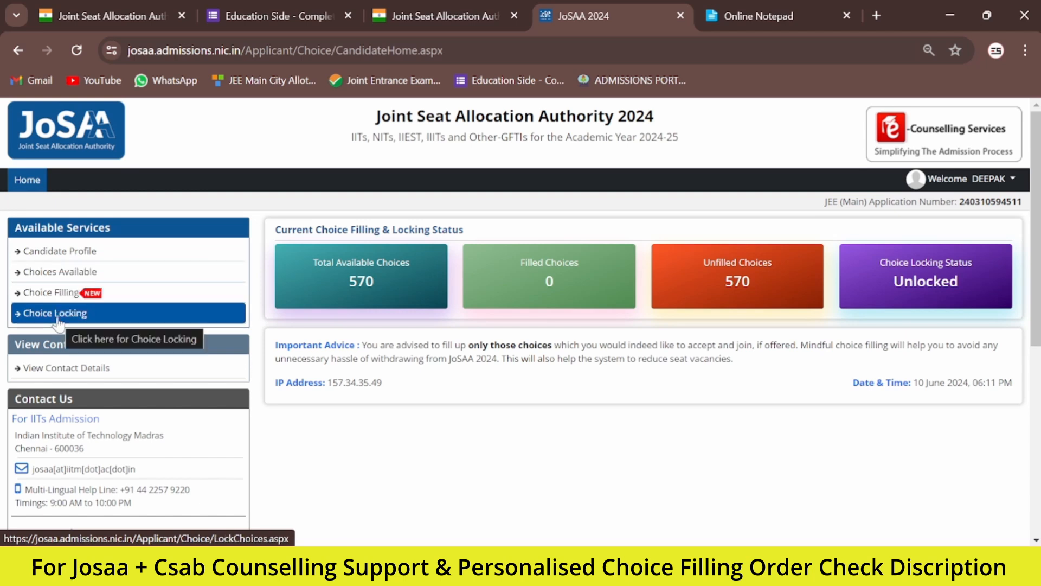
Step: Open the Choice Filling service and submit the OTP to get access to it
left_click(49, 298)
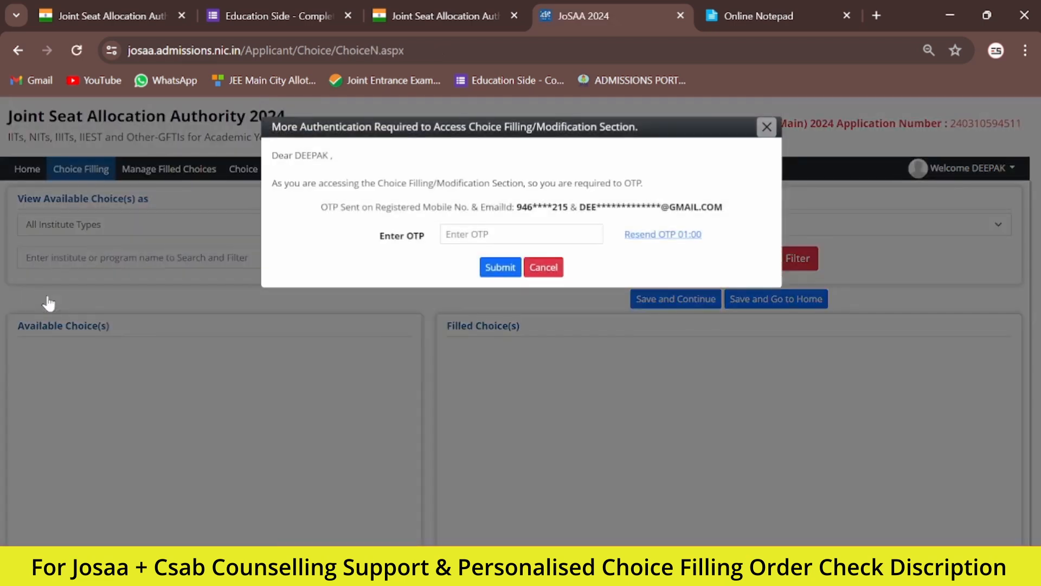
left_click(446, 233)
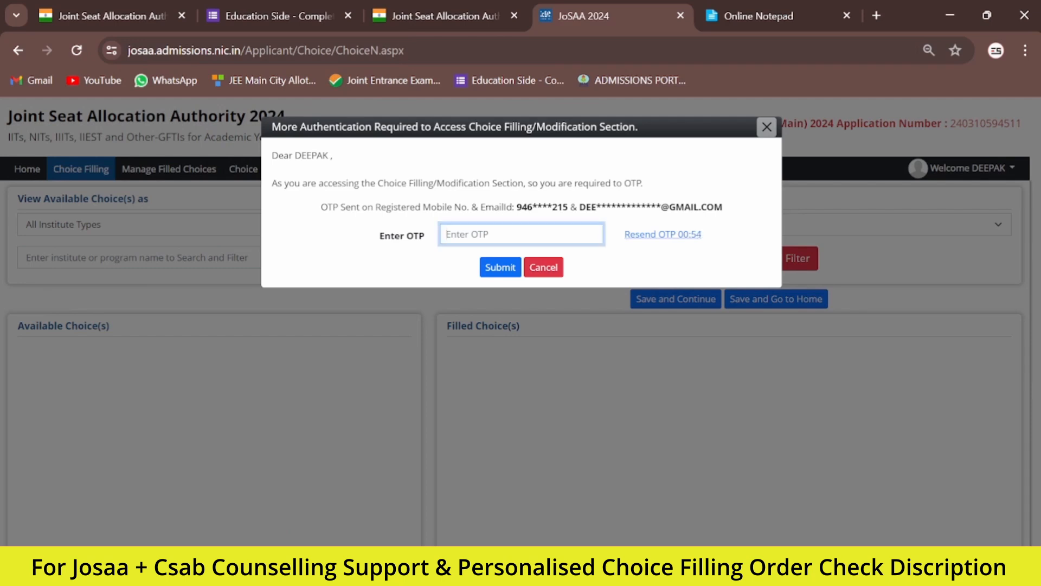
key("ctrl+v")
left_click(497, 268)
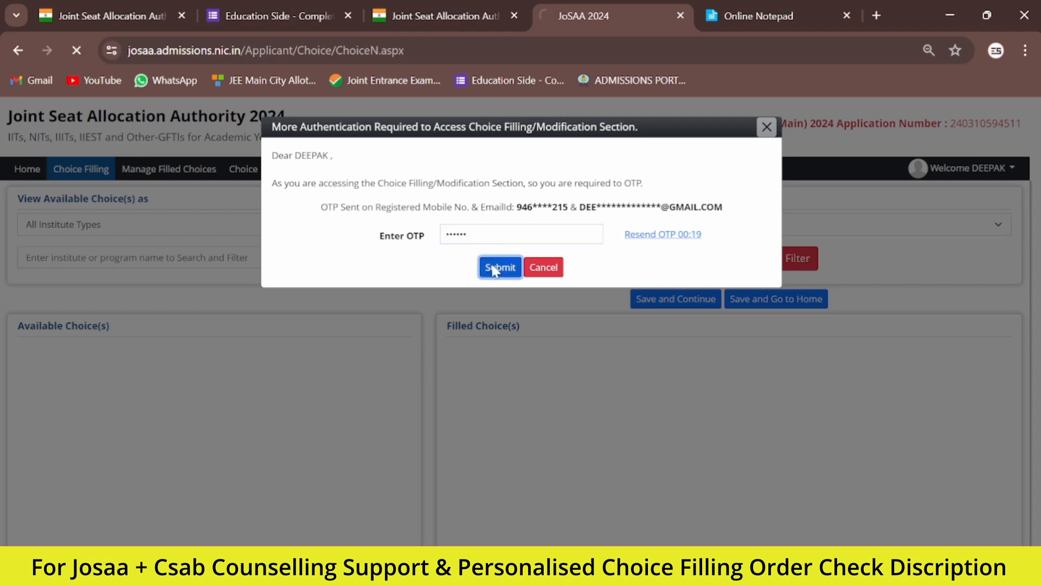